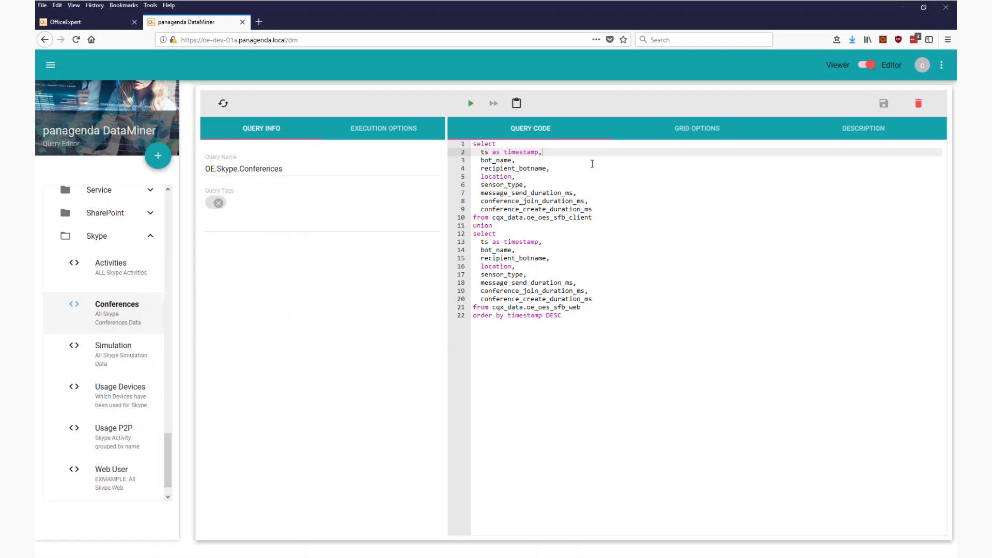
Copy the OE.Skype.Conferences query's JSON URL and connect to it as a web data source in Power BI Desktop.
click(518, 108)
click(548, 205)
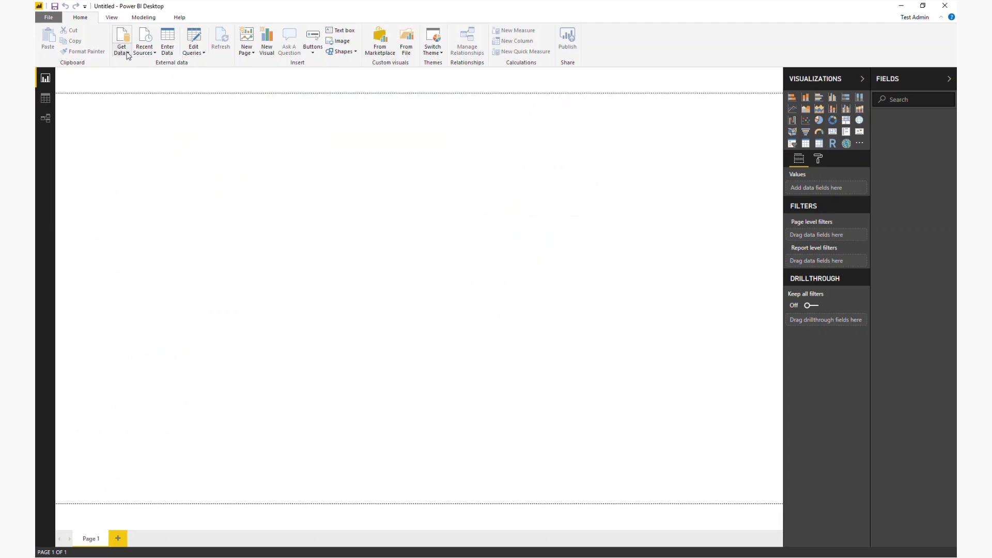
click(126, 53)
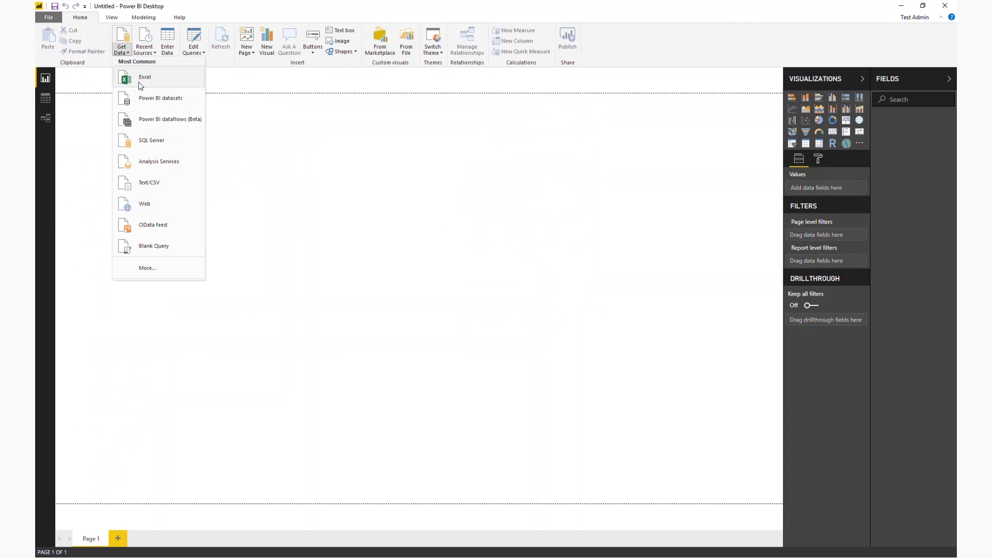
click(162, 204)
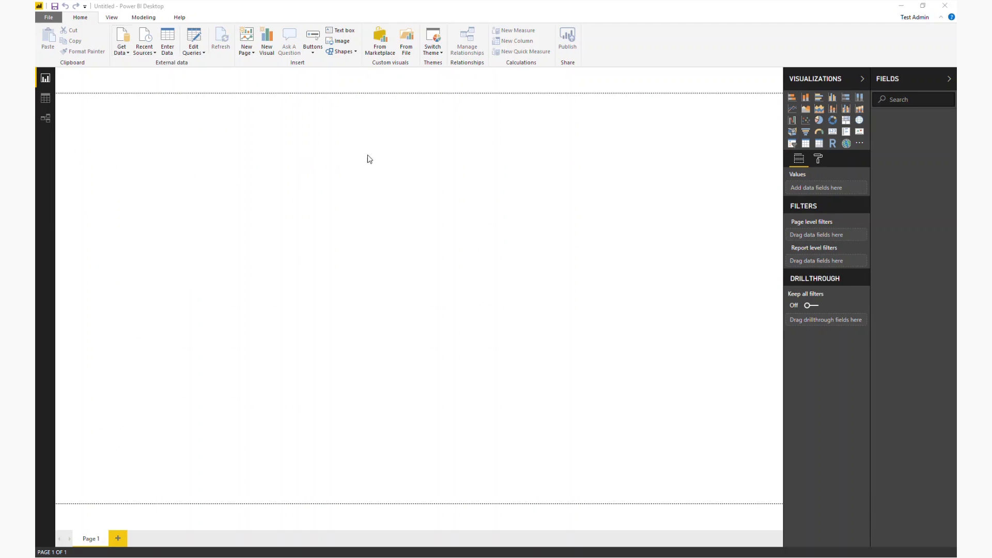
text(01a.panagenda.local/dm/v1/api/query/byName/OE.Skype.Conferences/json)
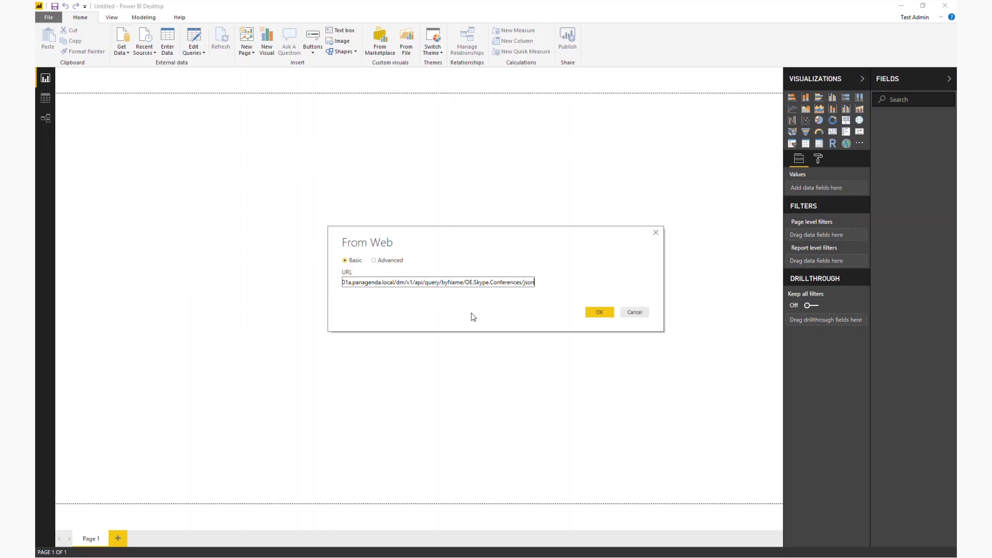
click(599, 313)
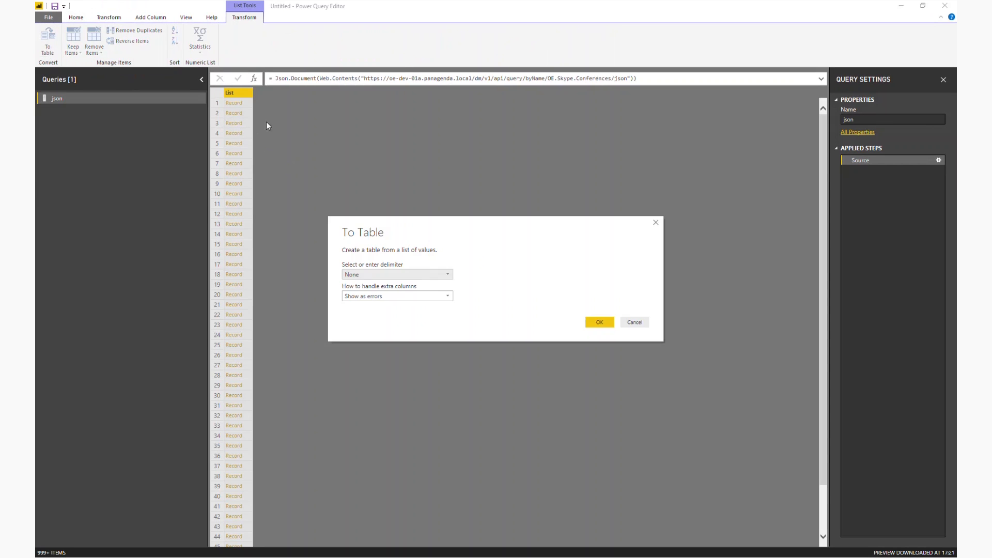
Convert the record list to a table with no delimiter and expand Column1 into all its fields without the column name prefix.
click(598, 322)
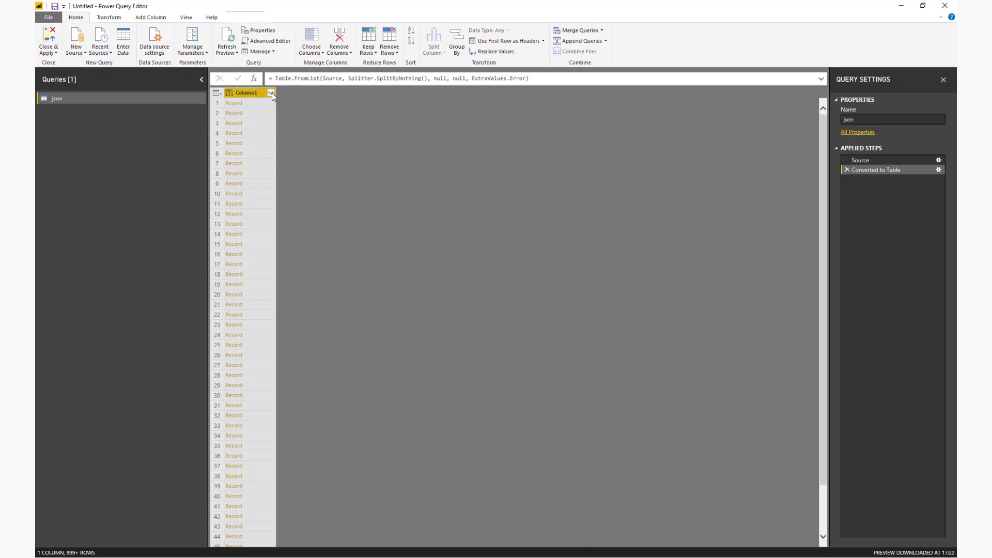
click(271, 93)
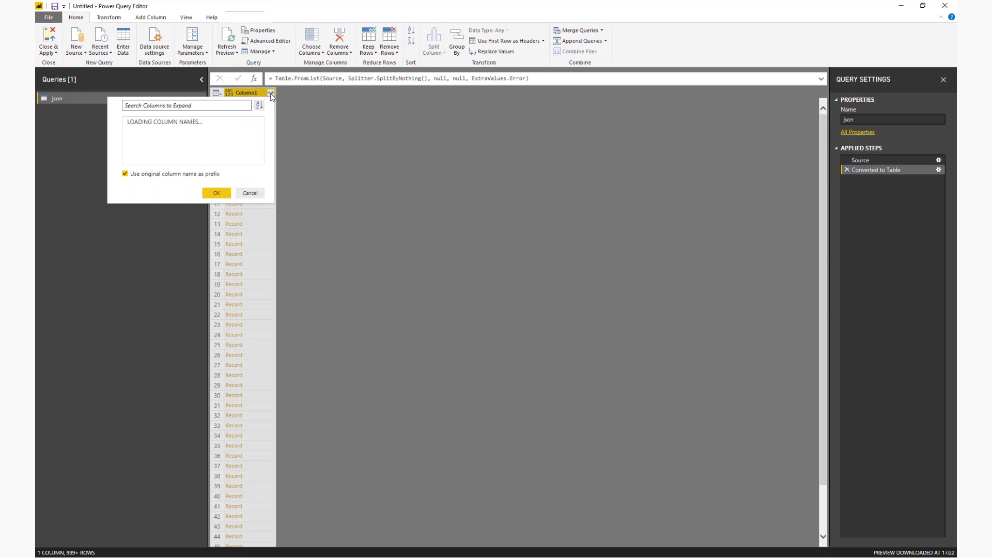
click(125, 174)
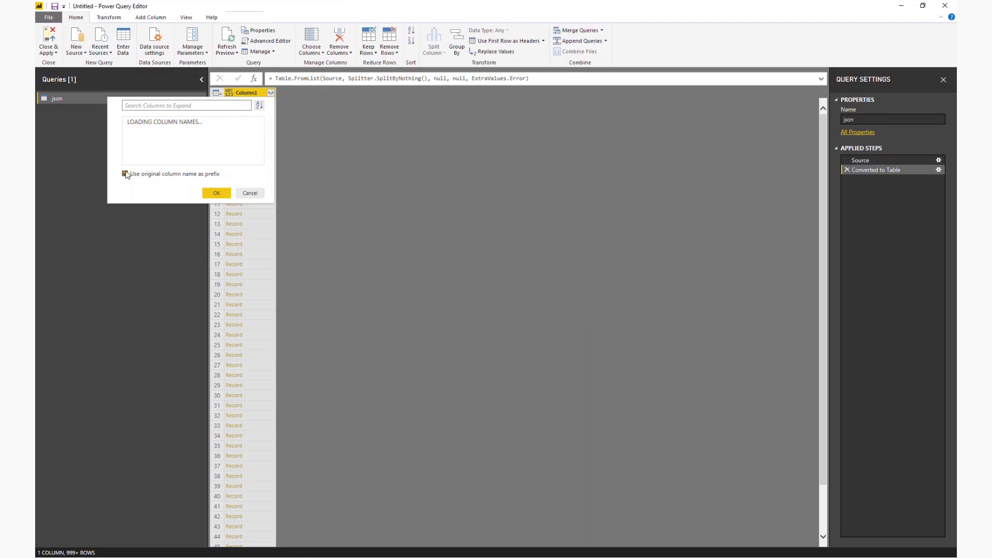
click(126, 213)
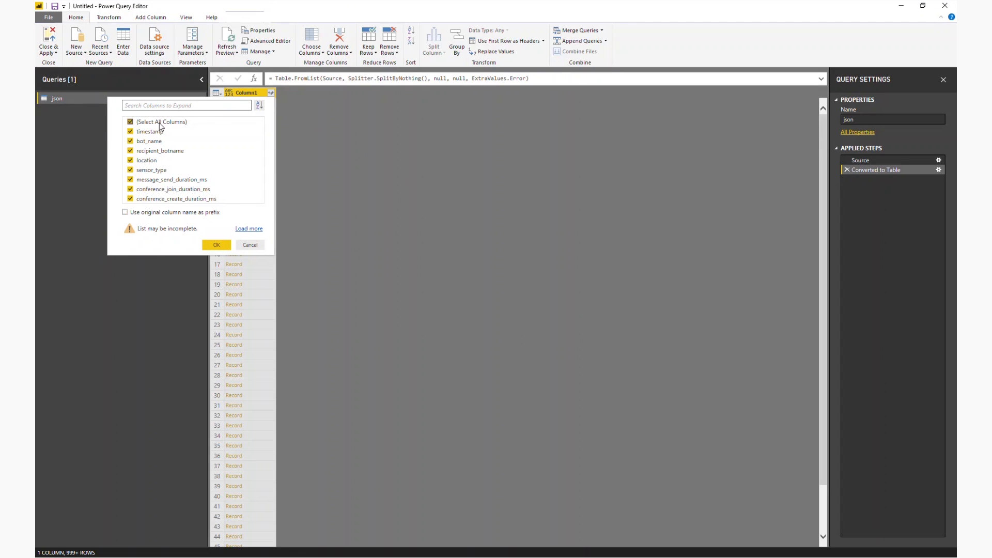
click(213, 244)
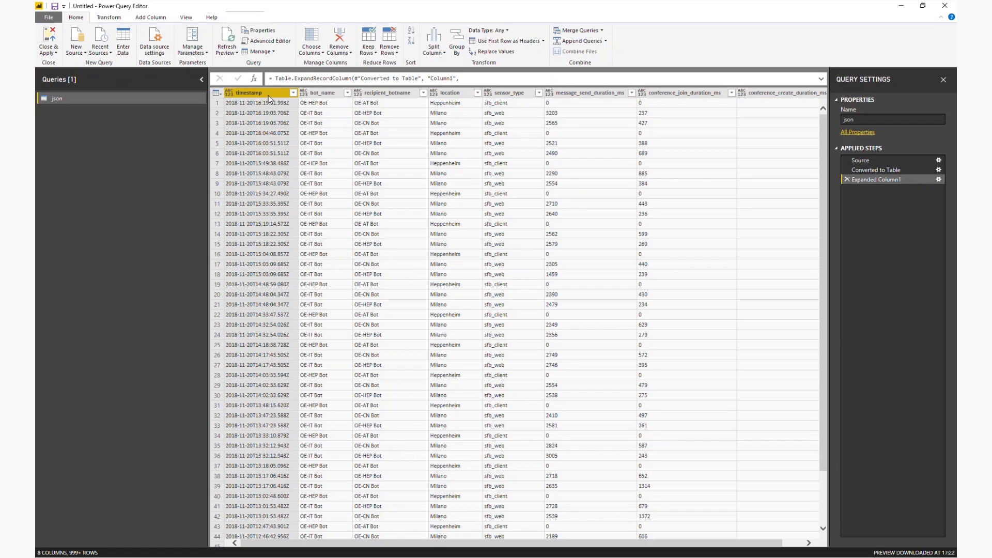
Change the timestamp column's data type to Date/Time.
right_click(269, 100)
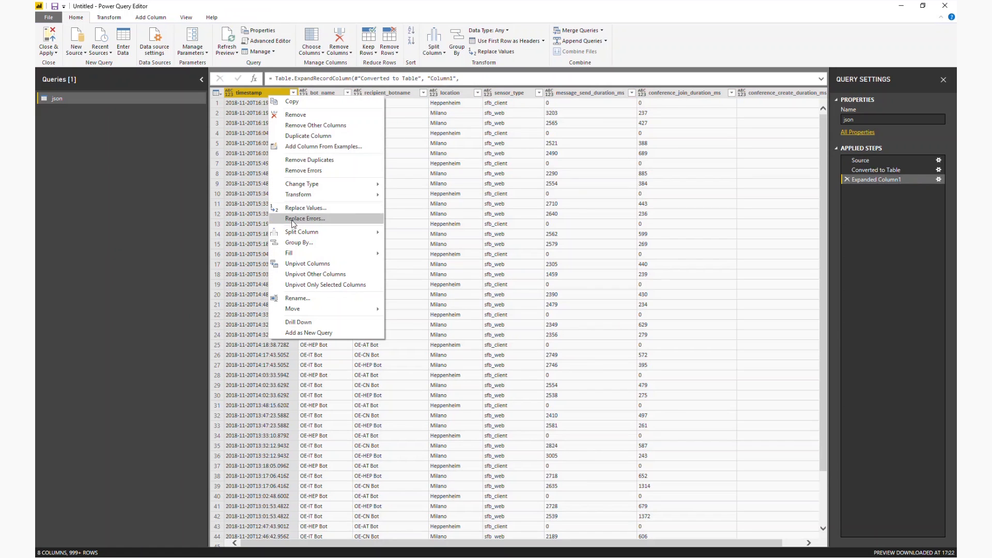
mouse_move(299, 184)
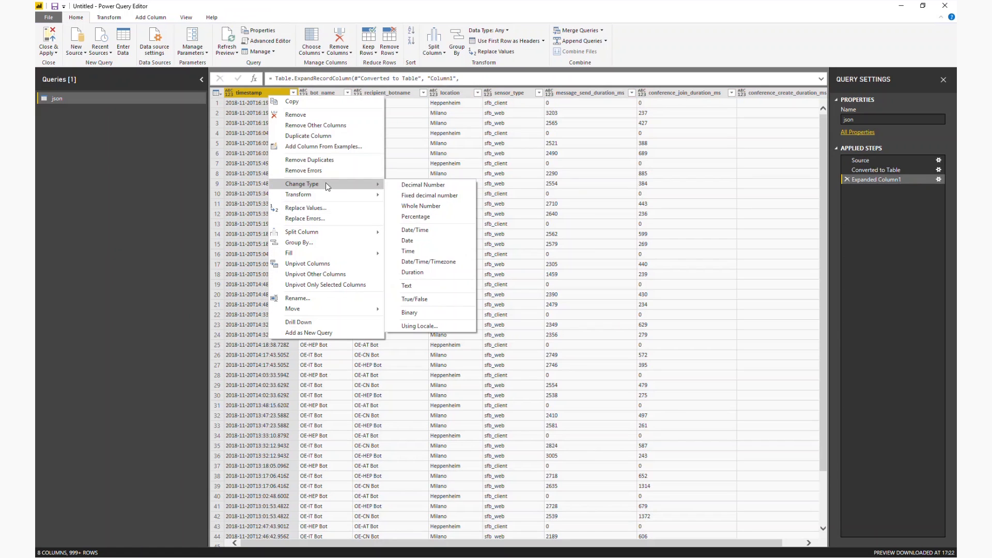
click(421, 232)
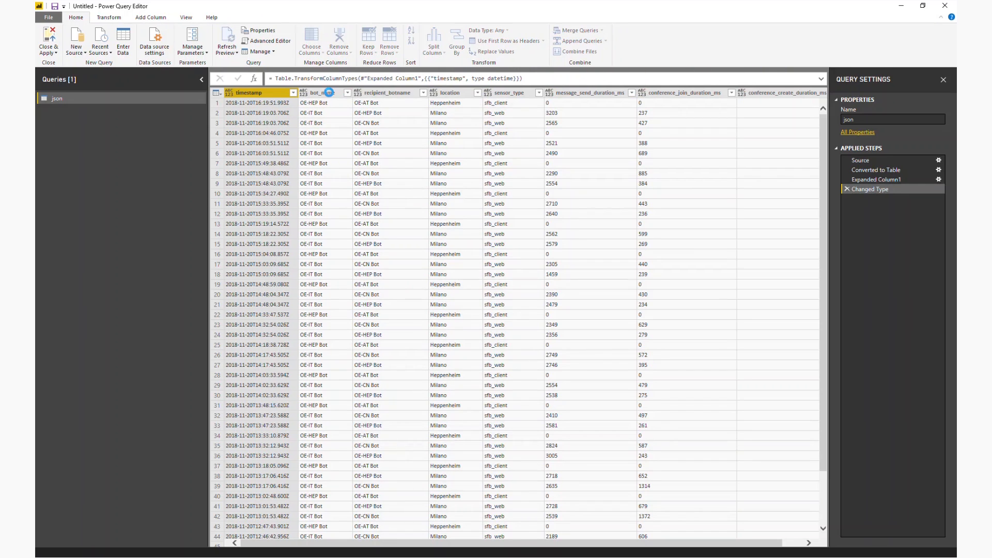
Change the data type of the bot_name, recipient_botname, location and sensor_type columns to Text.
click(329, 94)
key(shift+Right)
key(shift+Right)
key(shift+Right)
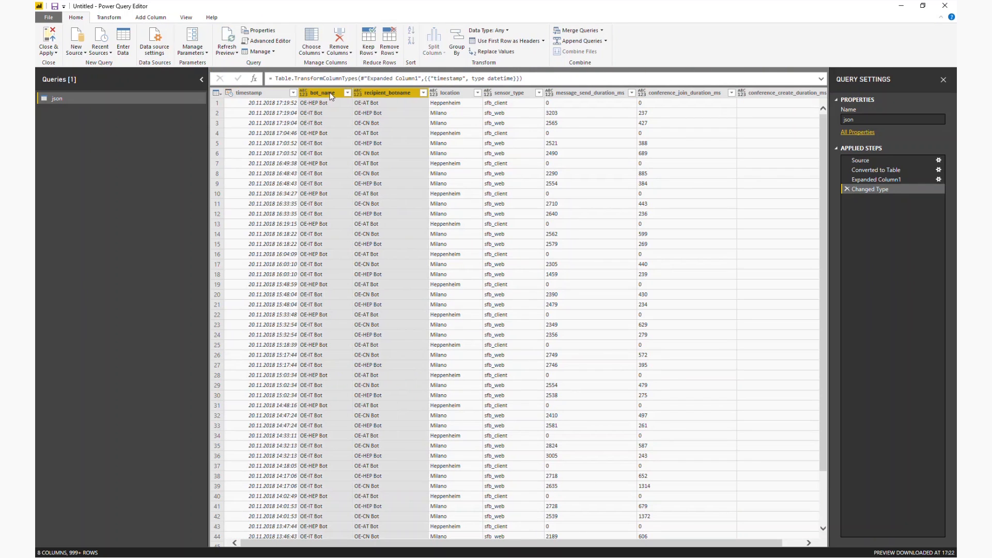
right_click(307, 94)
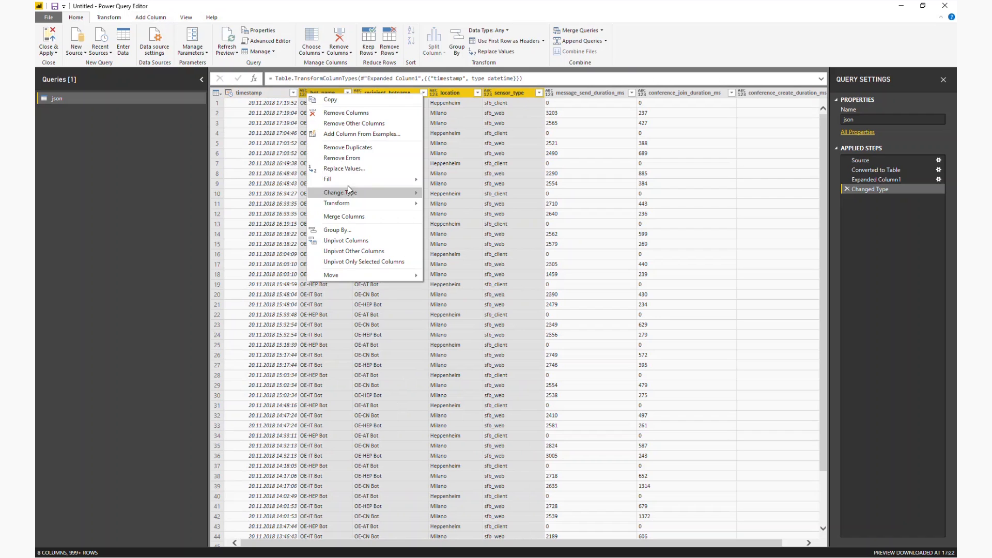
mouse_move(356, 195)
click(465, 294)
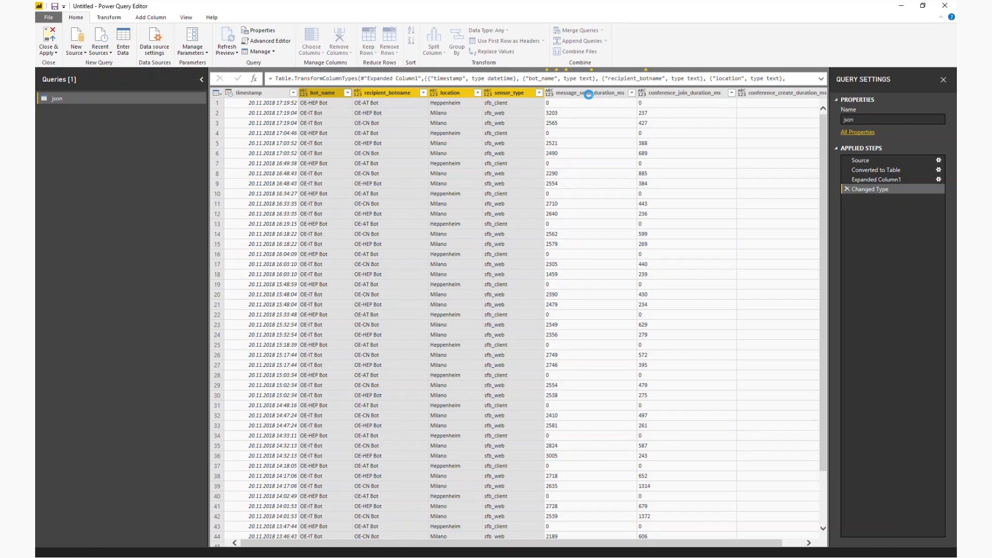
Change the data type of the message_send, conference_join and conference_create duration columns to Whole Number.
click(588, 95)
key(shift+Right)
key(shift+Right)
right_click(590, 99)
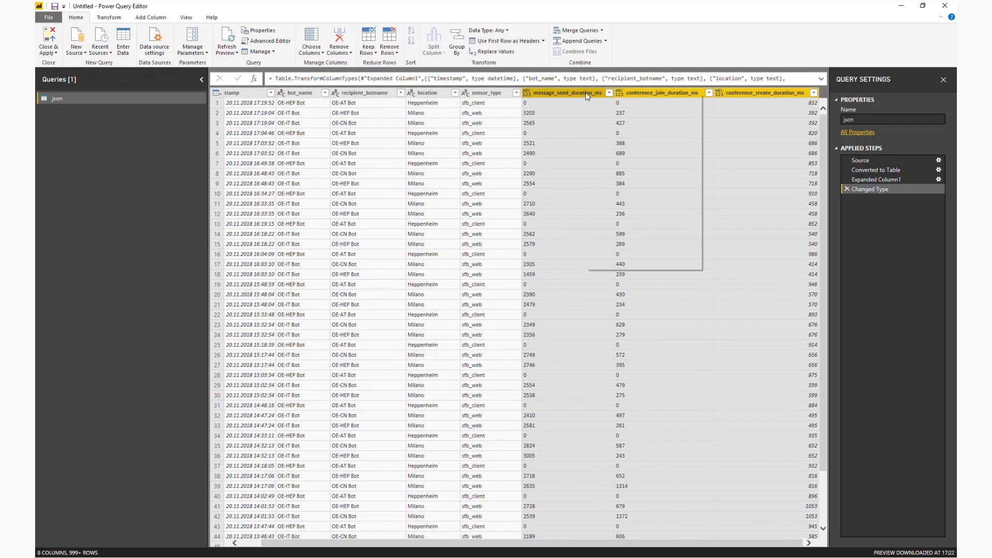
mouse_move(612, 193)
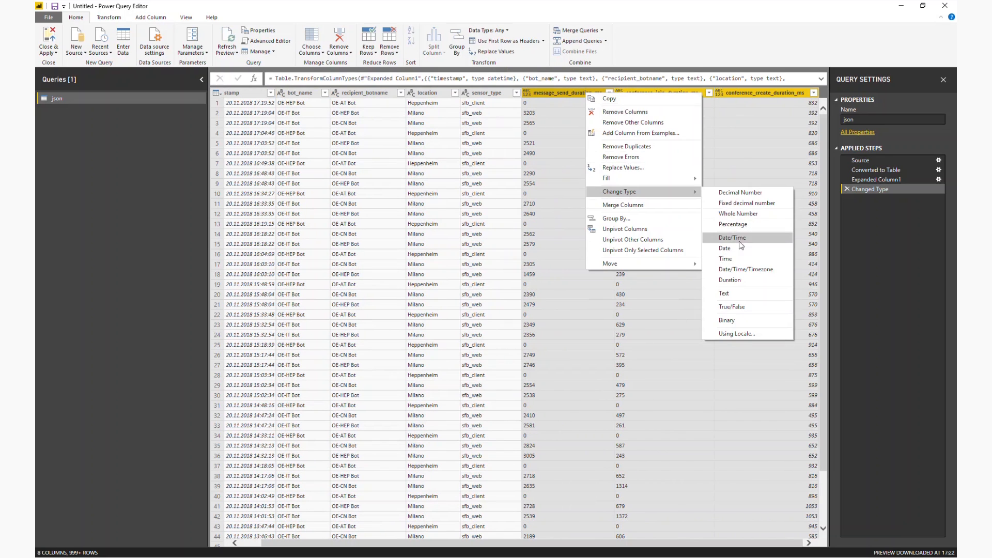
click(738, 215)
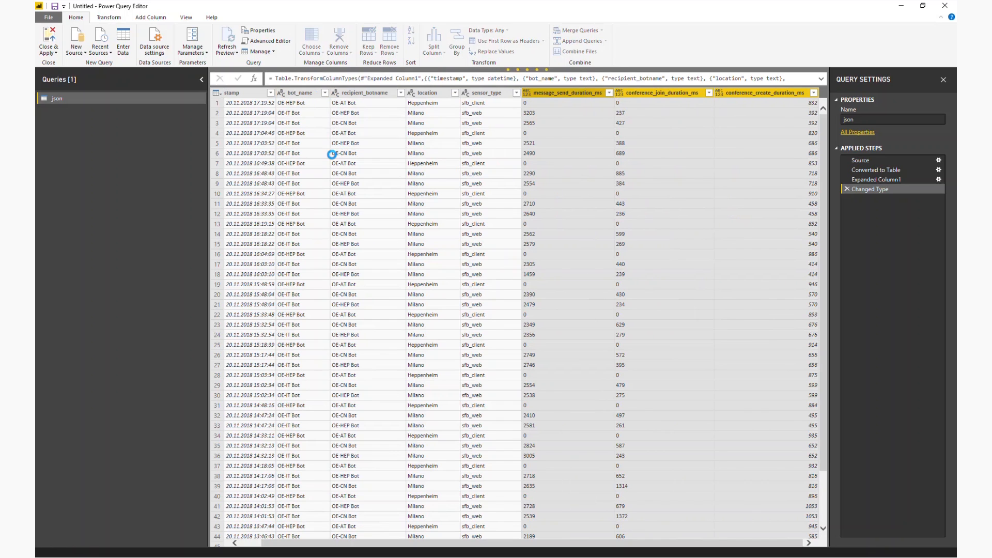
Rename the json query as Skype conferences and apply the query changes to the report.
right_click(57, 99)
click(78, 138)
text(S)
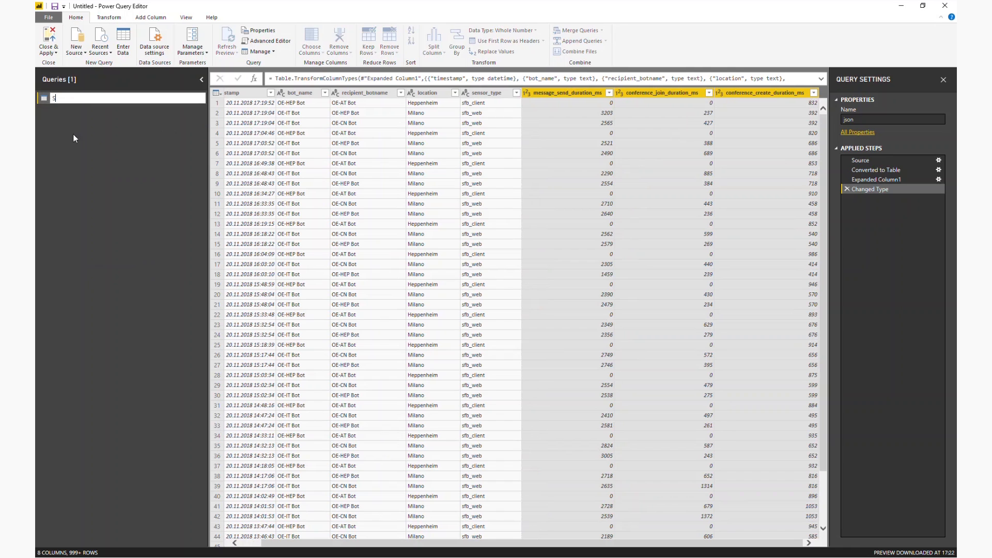
text(kype conferences)
key(Return)
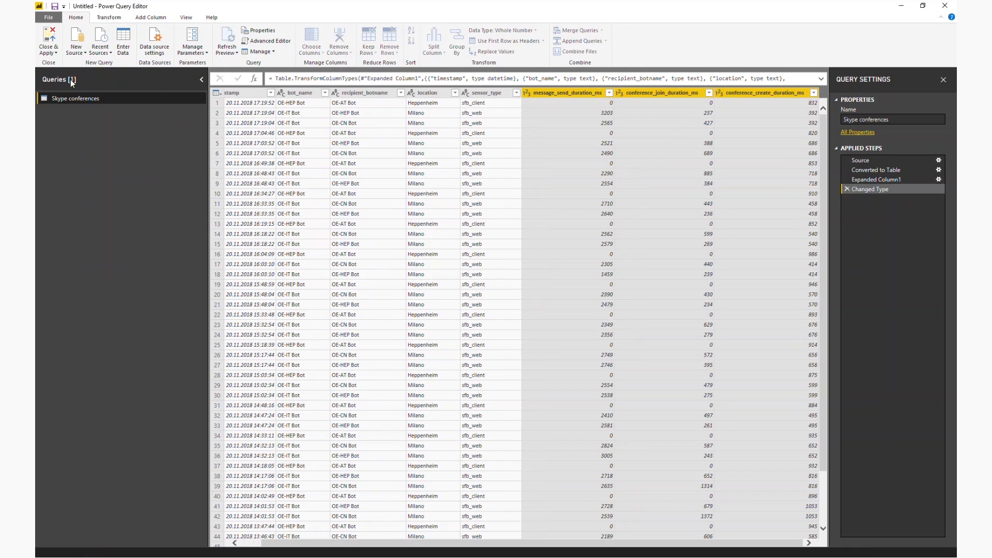
click(48, 52)
click(62, 84)
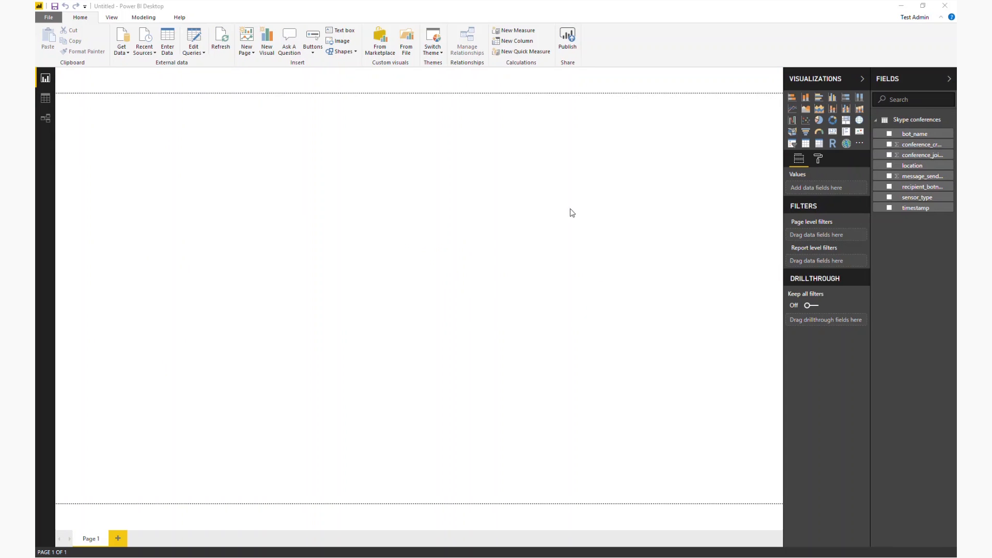
Add a wide line chart of conference_create_duration_ms by timestamp, using the plain timestamp instead of the date hierarchy on the axis.
click(792, 110)
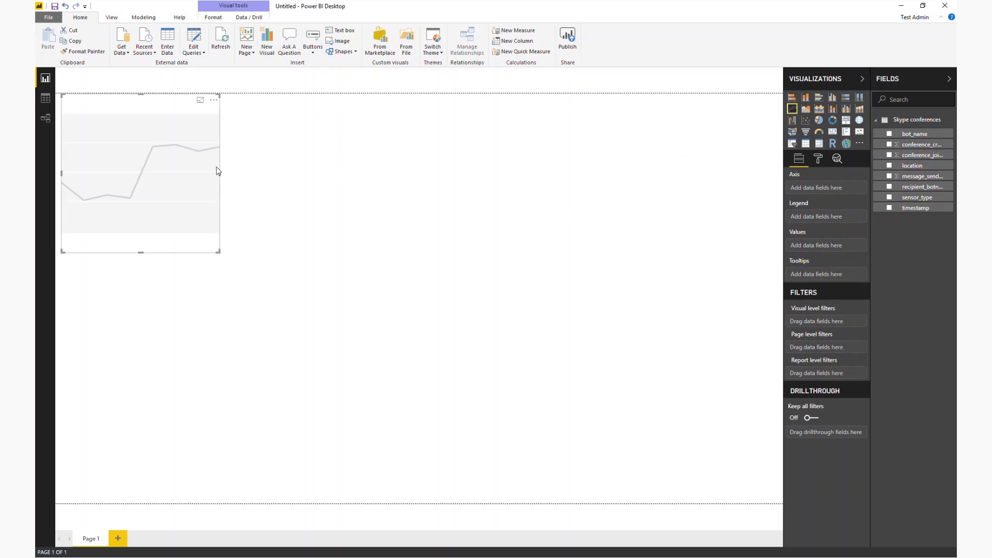
drag(218, 173, 523, 172)
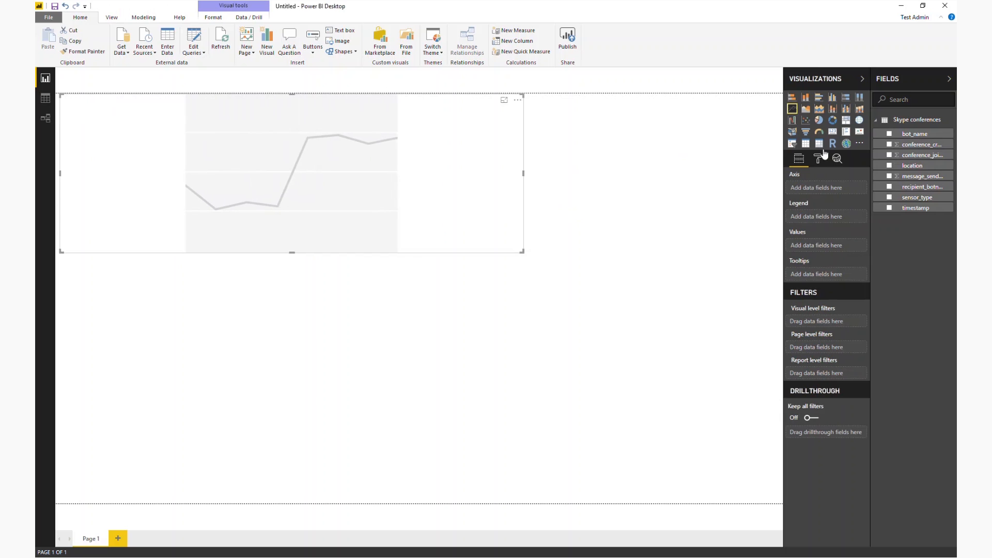
click(915, 207)
drag(919, 145, 806, 265)
drag(809, 285, 816, 286)
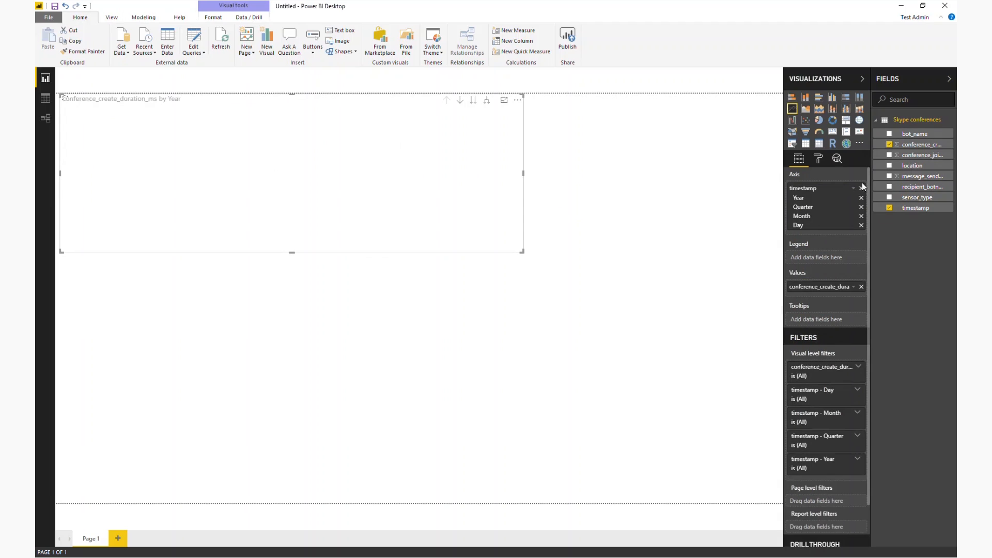
click(854, 188)
click(879, 250)
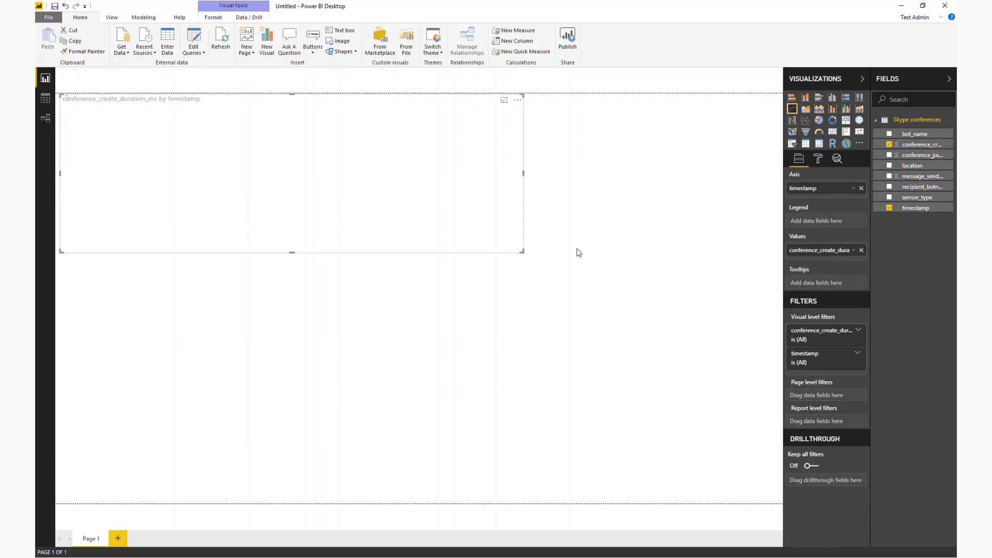
Enlarge the line chart and move it lower on the page, leaving free space above it.
drag(523, 252, 623, 265)
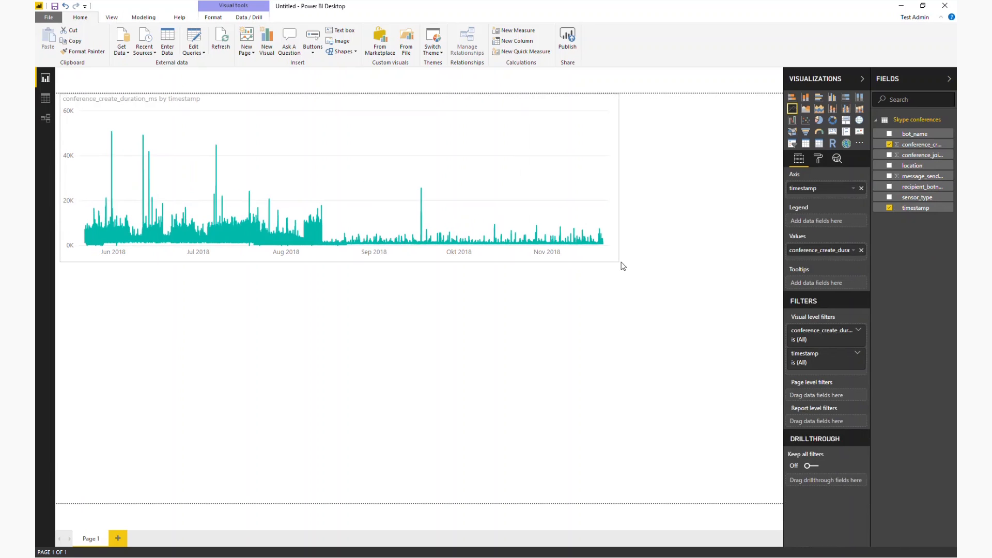
click(590, 275)
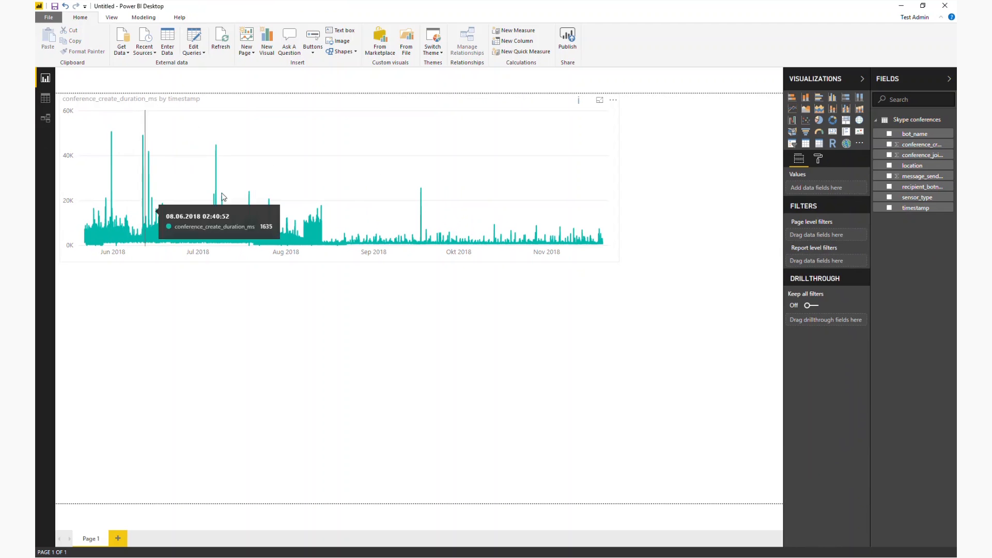
drag(249, 101, 304, 161)
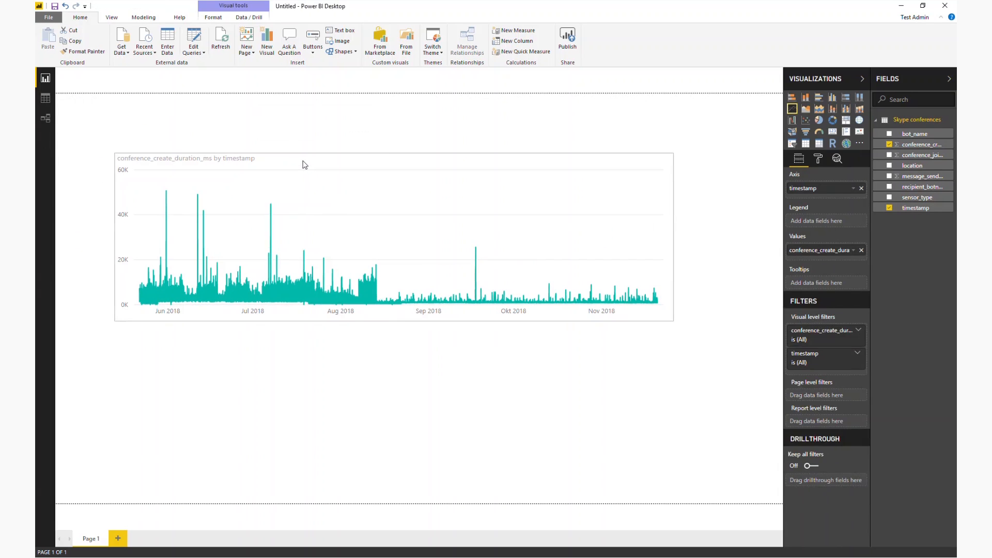
click(548, 91)
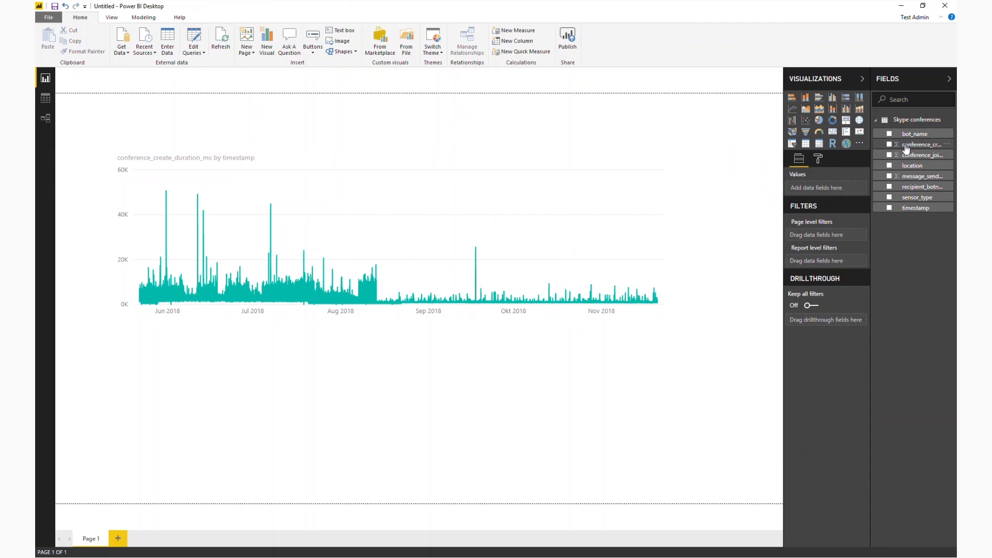
Add a slicer for the timestamp field below the line chart and shrink it to a compact size.
click(792, 144)
drag(673, 328, 521, 343)
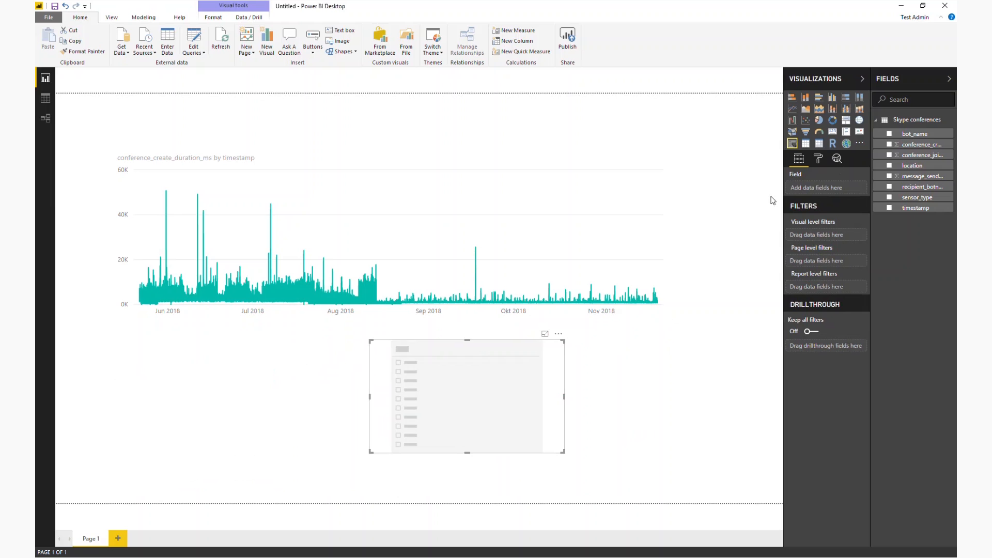
drag(903, 208, 810, 185)
drag(564, 453, 550, 394)
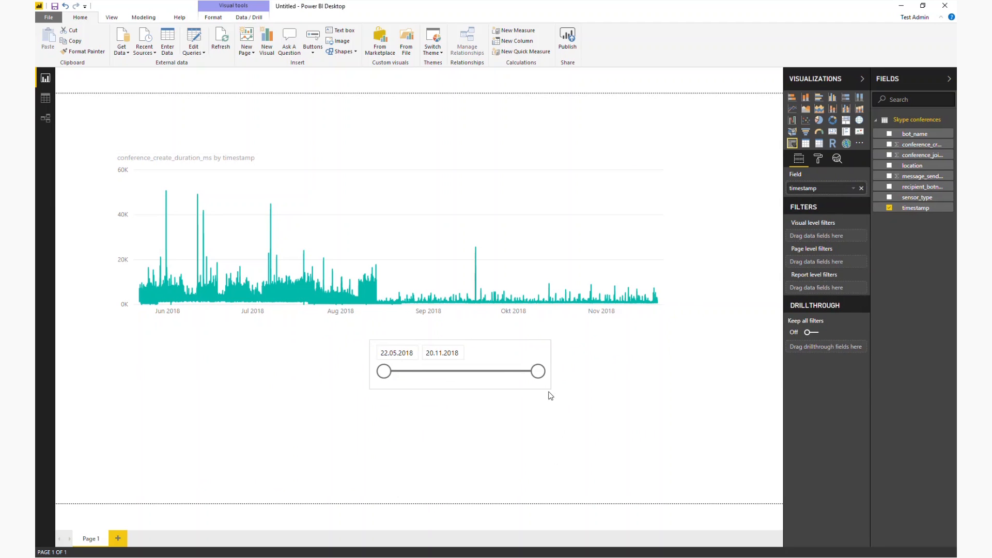
click(505, 336)
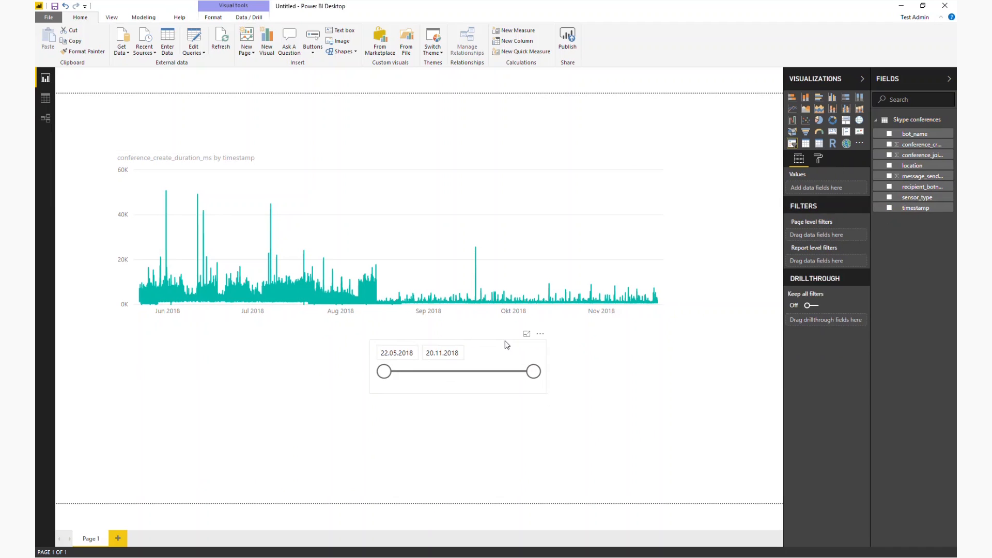
Move the timestamp slicer into the free space above the line chart.
click(458, 353)
click(405, 341)
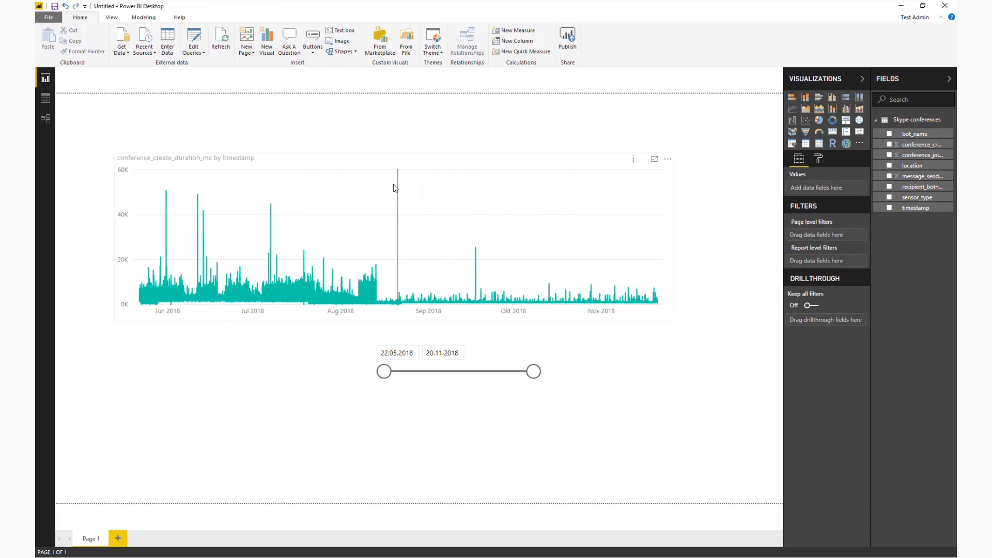
drag(461, 390, 433, 145)
Set the end of the timestamp slicer's range to 20.08.2018.
drag(506, 125, 416, 122)
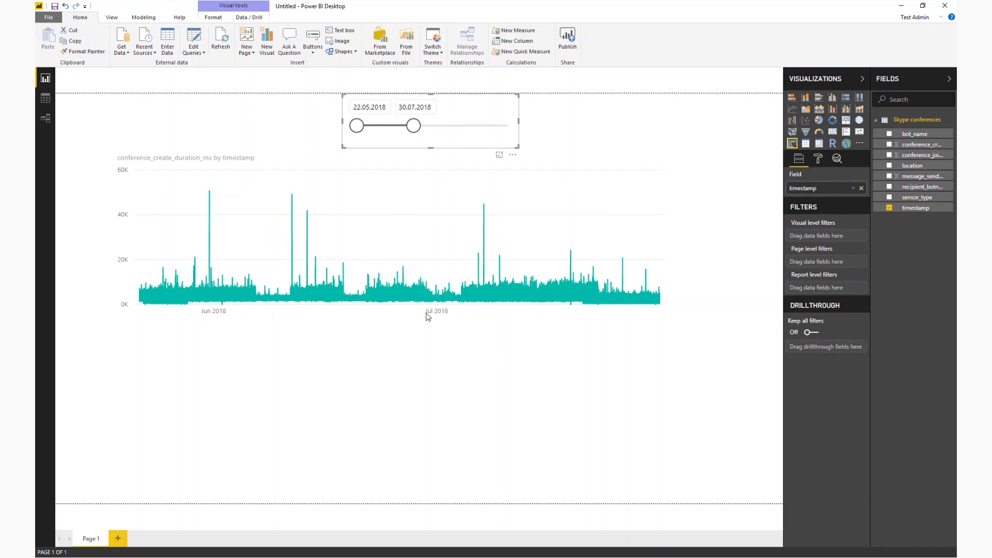
drag(413, 126, 441, 130)
click(387, 358)
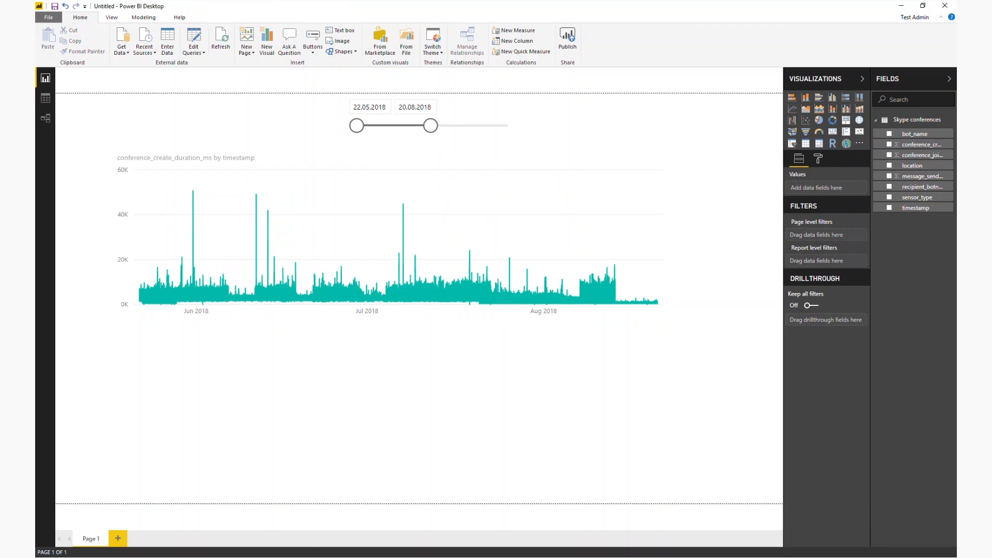
Switch to panagenda DataMiner in Firefox, open the Skype Usage P2P query and copy its public API URI by name for JSON.
mouse_move(352, 553)
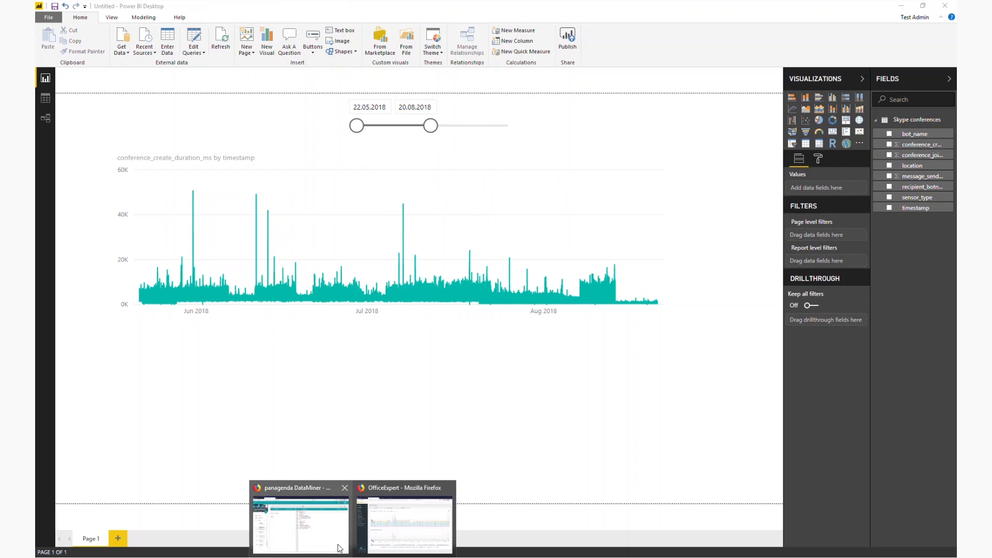
click(301, 512)
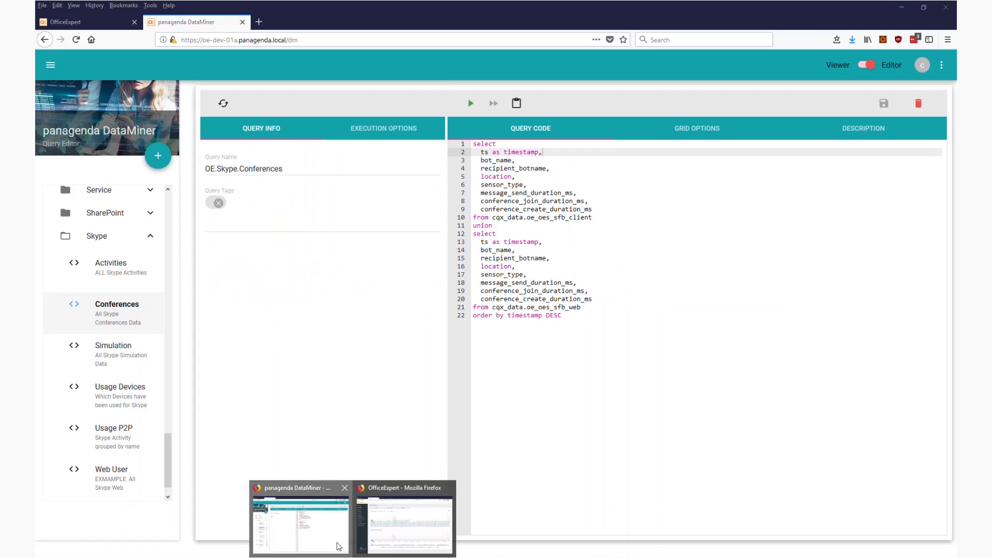
click(126, 443)
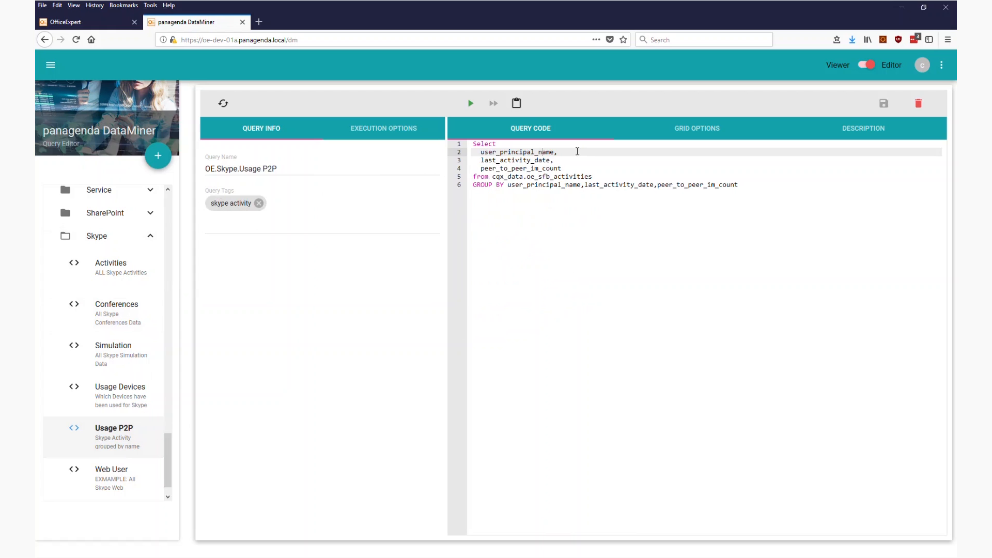
click(517, 103)
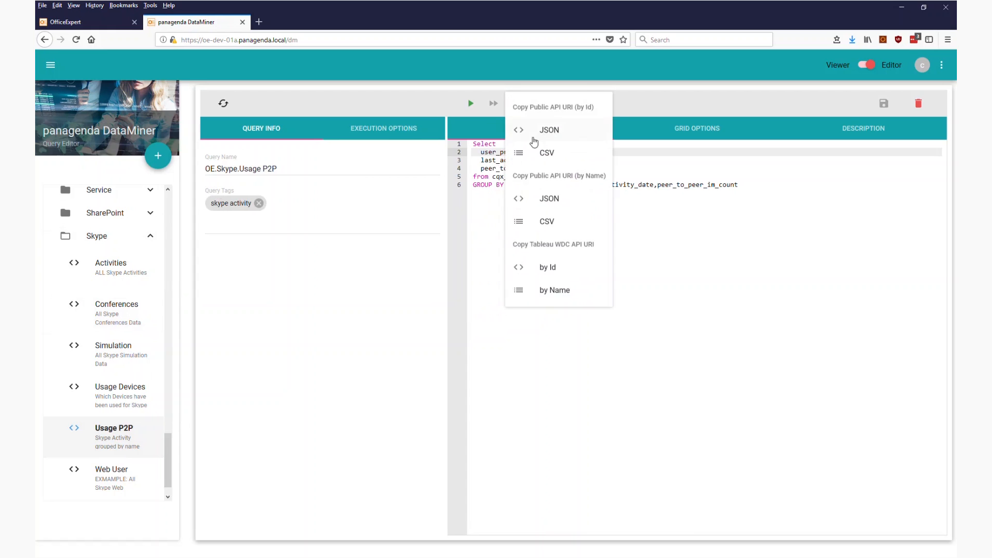
click(554, 202)
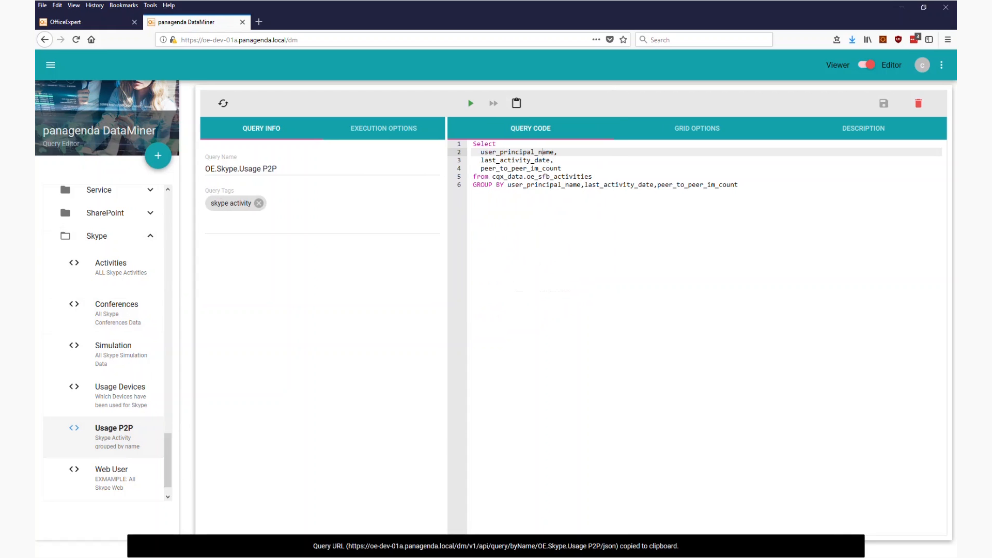
Switch back to Power BI Desktop and get data from the web using the copied OE.Skype.Usage P2P JSON address.
key(alt+Tab)
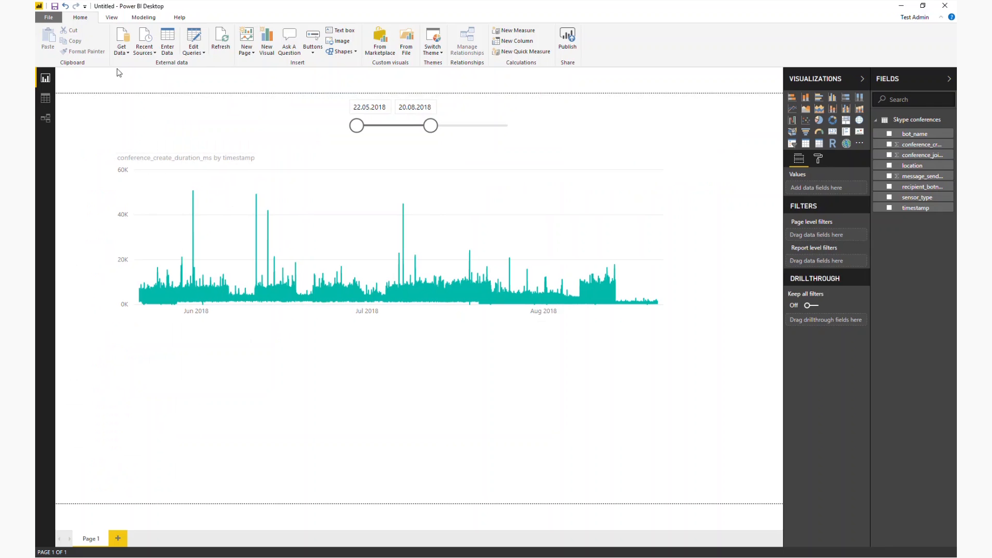
click(122, 49)
click(198, 201)
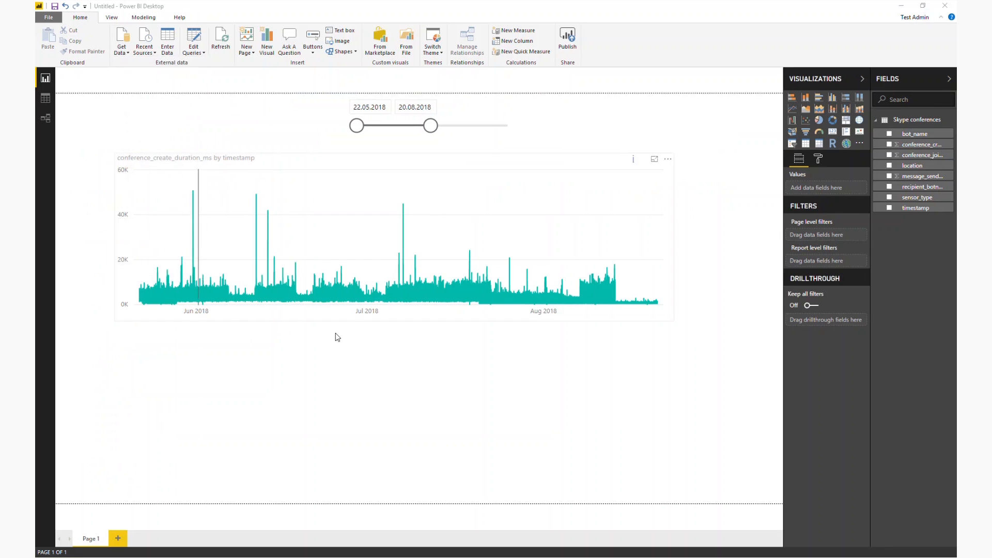
key(ctrl+v)
click(604, 315)
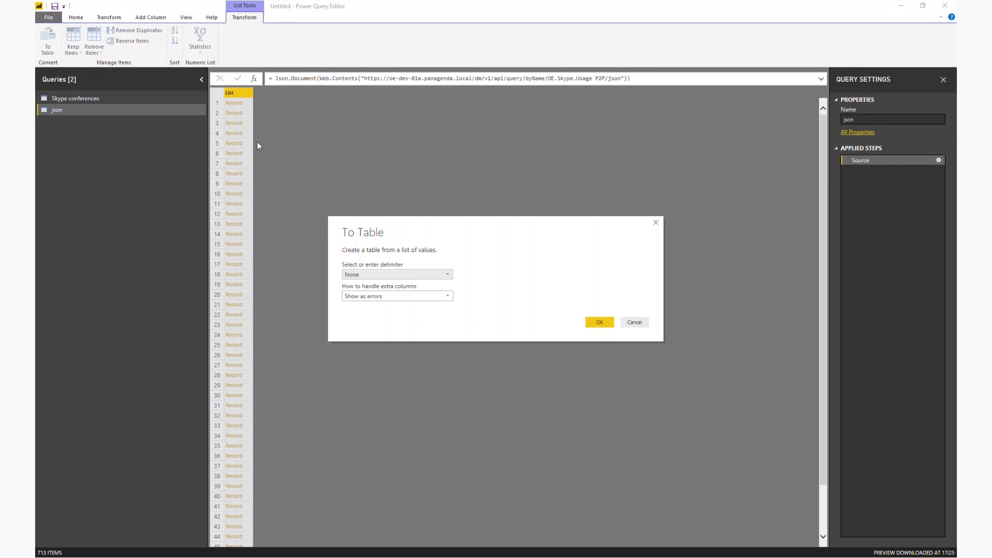
Convert the record list to a table and expand Column1 into all its fields without the original column name as prefix.
click(594, 322)
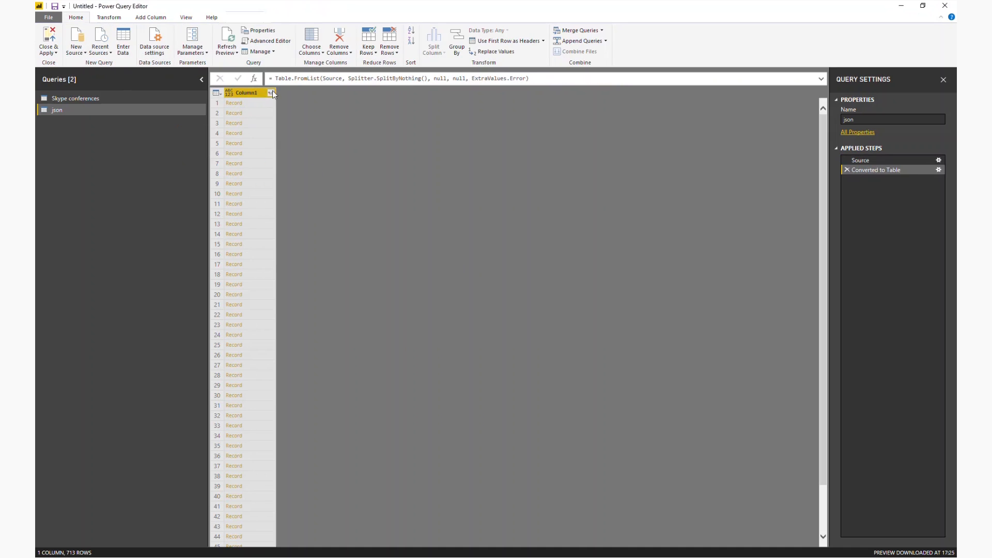
click(271, 93)
click(155, 174)
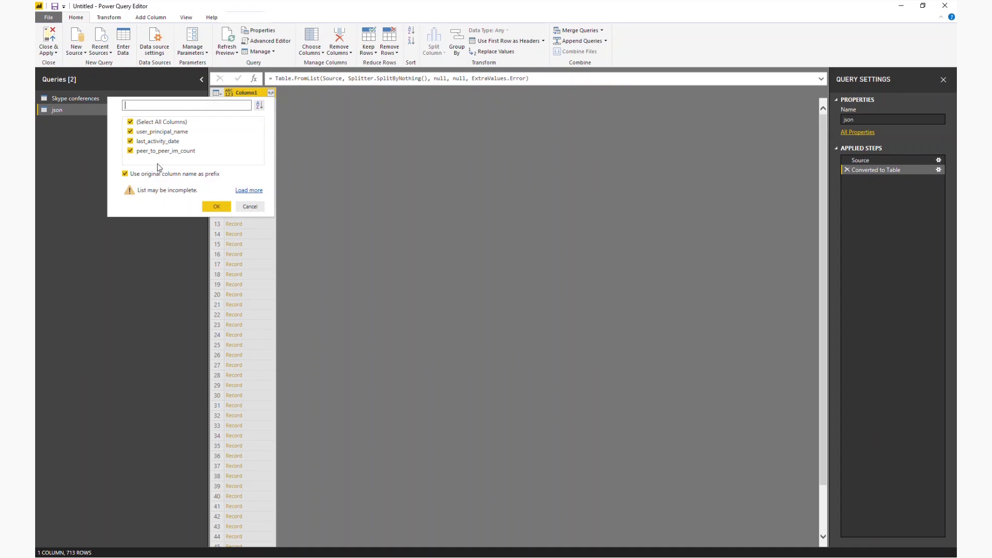
click(210, 207)
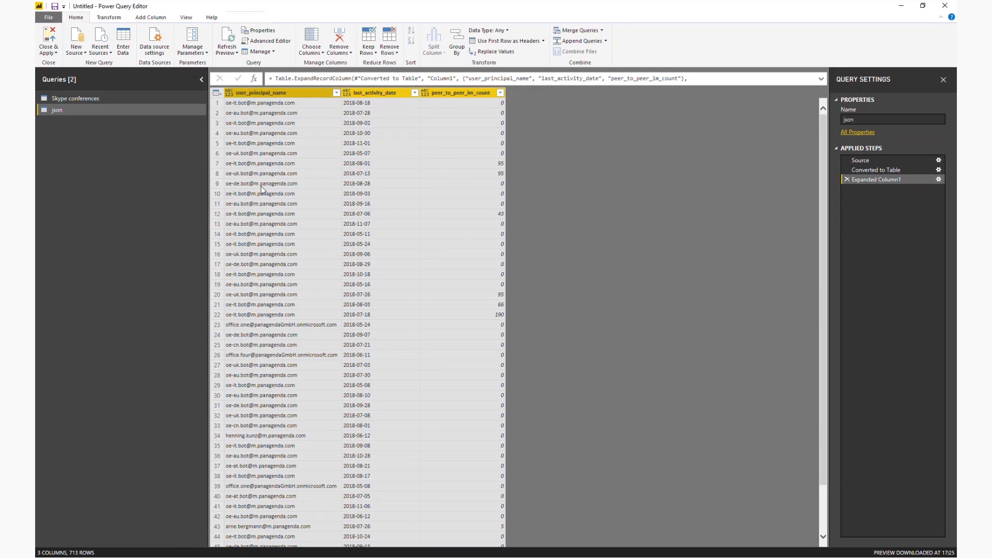
Change the data type of the user_principal_name column to Text.
click(260, 93)
right_click(260, 95)
mouse_move(327, 191)
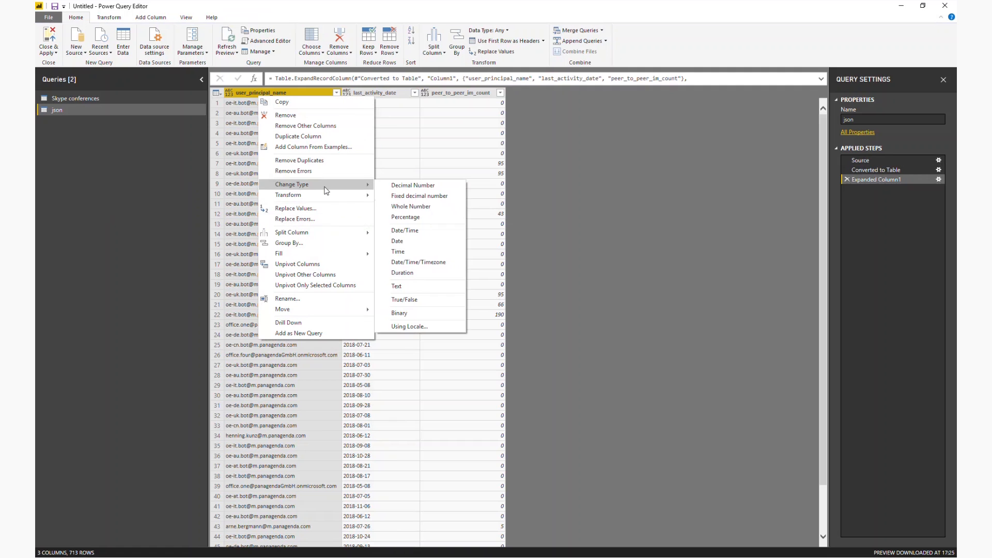
click(427, 284)
Change the data type of the last_activity_date column to Date.
click(369, 93)
right_click(369, 92)
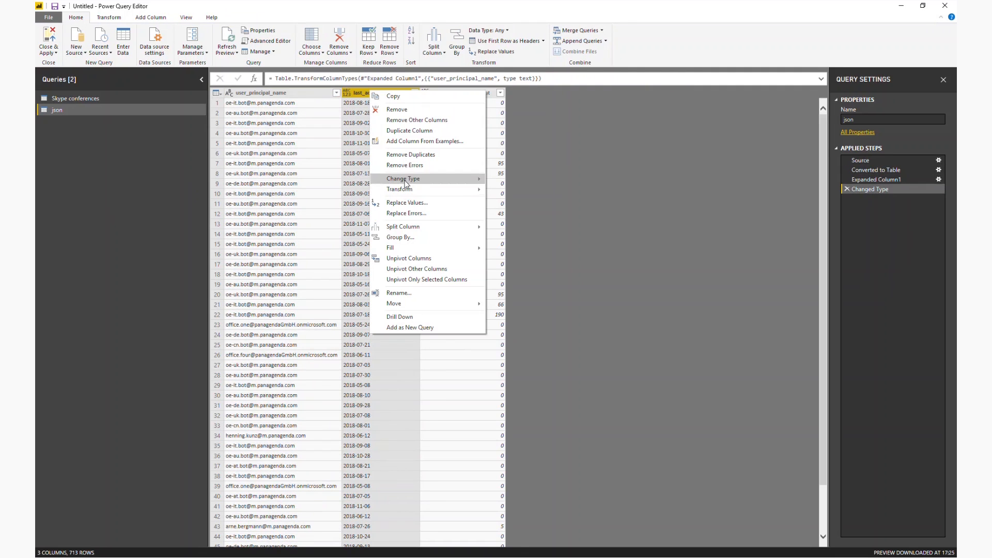
mouse_move(413, 178)
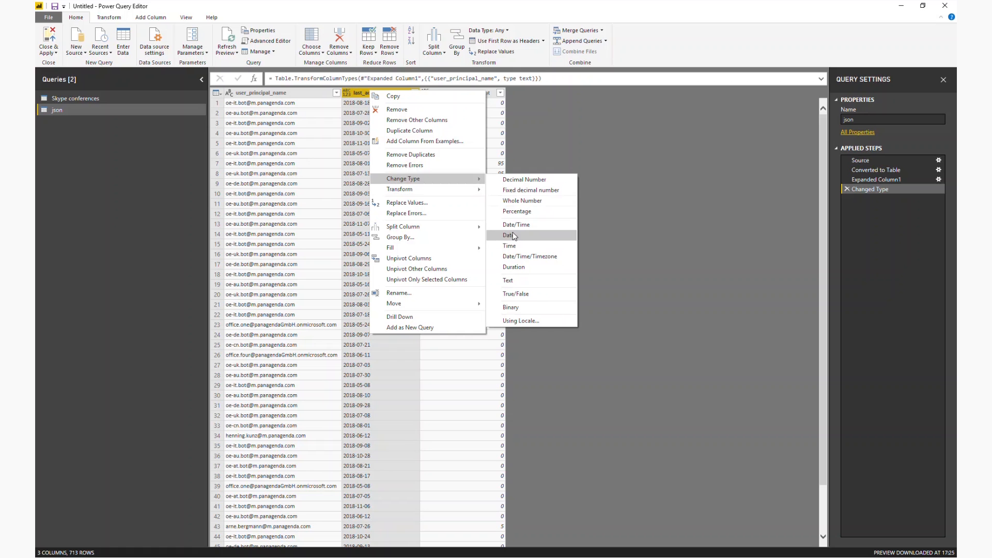
click(513, 235)
Change the data type of the peer_to_peer_im_count column to Whole Number.
click(472, 93)
right_click(472, 93)
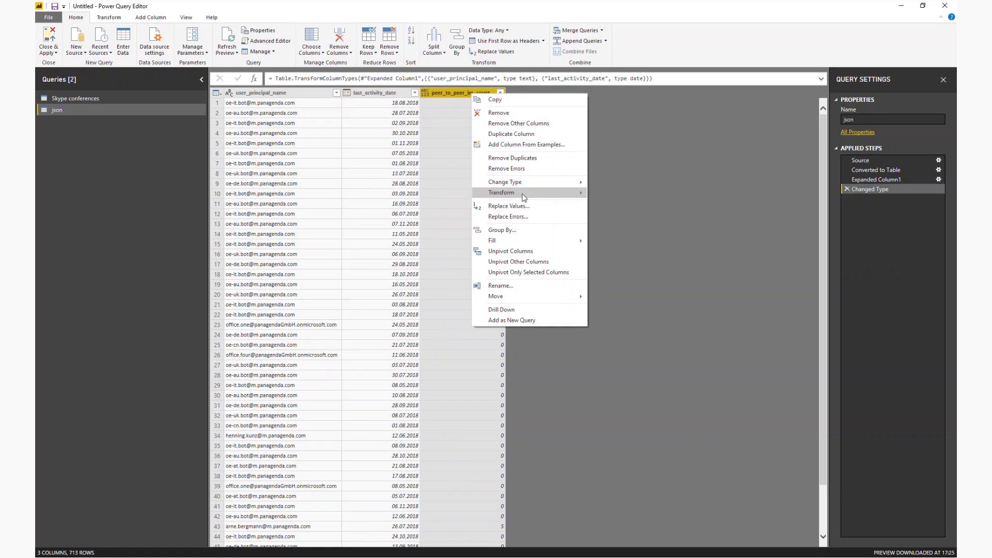
mouse_move(519, 186)
click(610, 209)
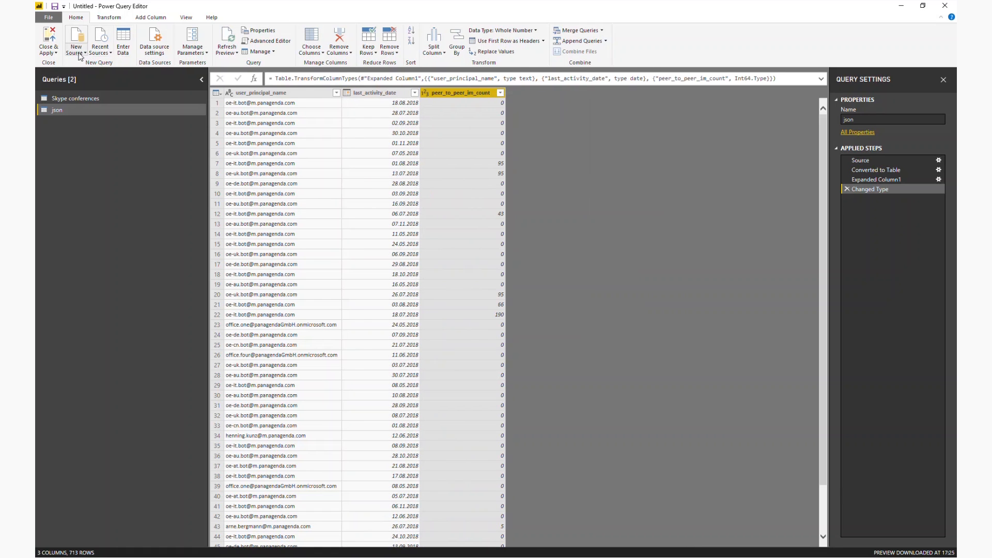
Rename the json query to Skype P2P Usage, then close the query editor and apply the changes to the report.
right_click(53, 109)
click(103, 150)
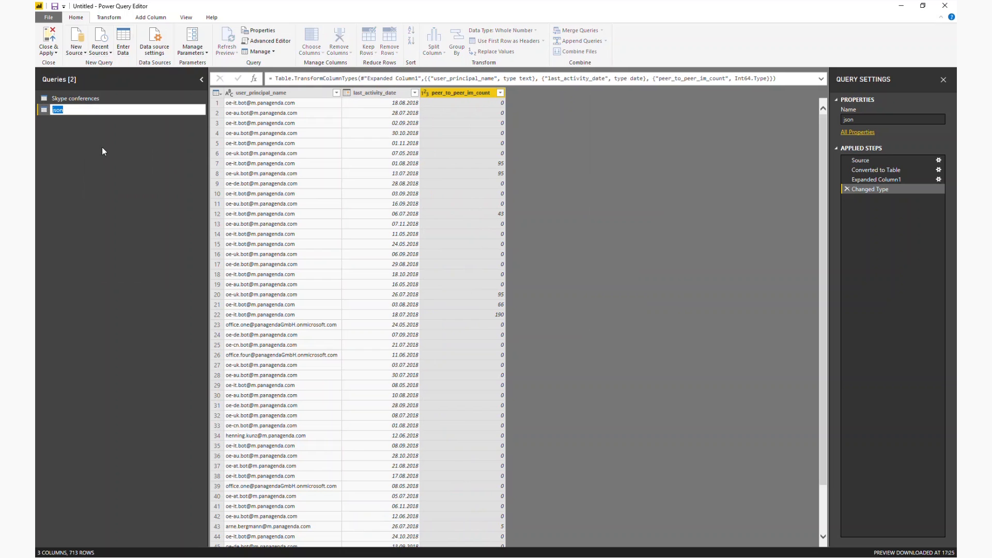
text(Skype P2P Usage)
key(Return)
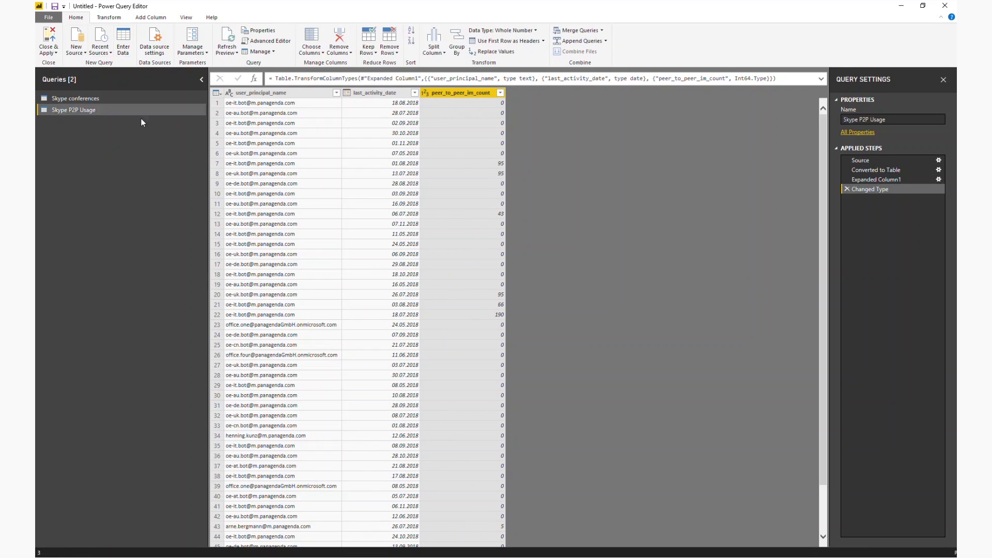
click(57, 50)
click(65, 62)
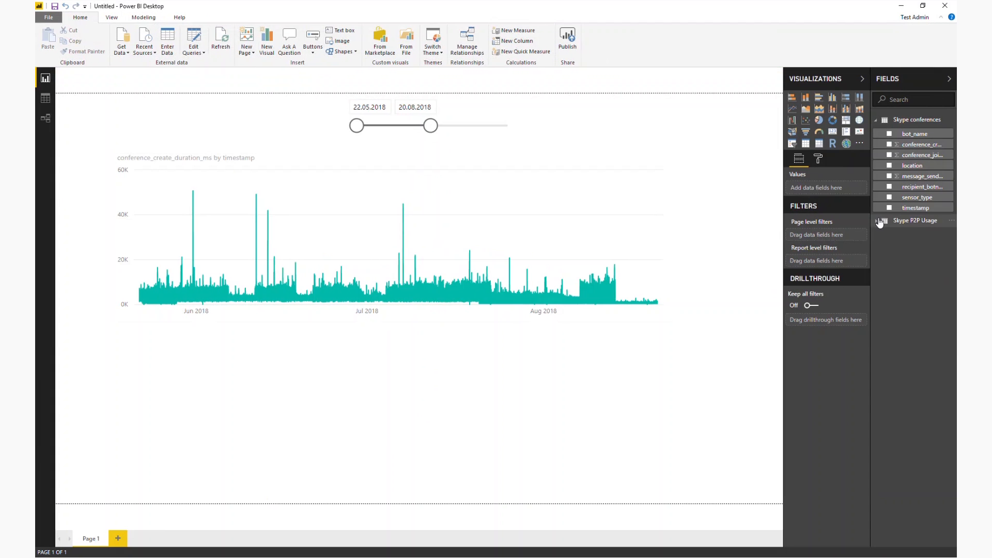
Add a treemap of peer_to_peer_im_count grouped by user_principal_name below the line chart and shrink it to about a quarter of its width.
click(877, 221)
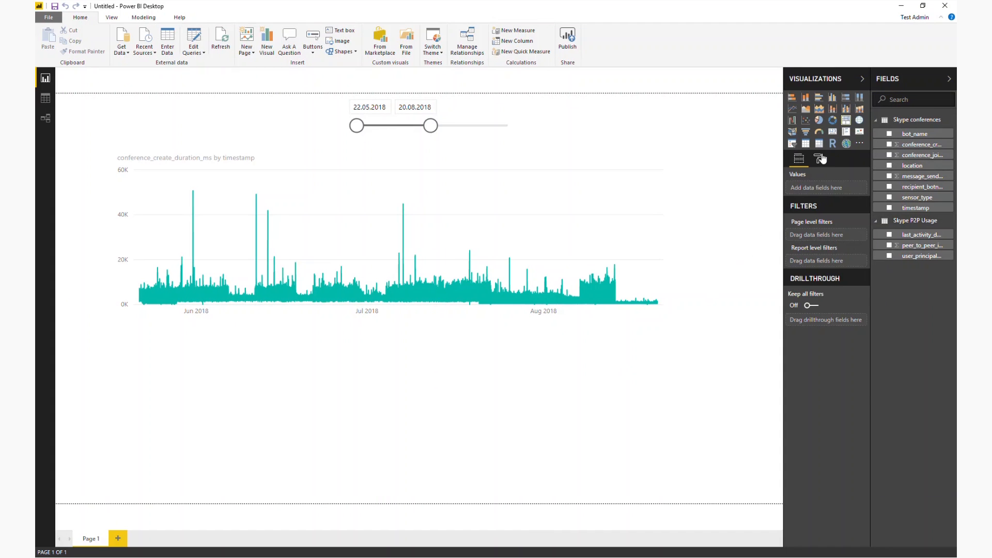
click(845, 123)
drag(912, 264, 822, 196)
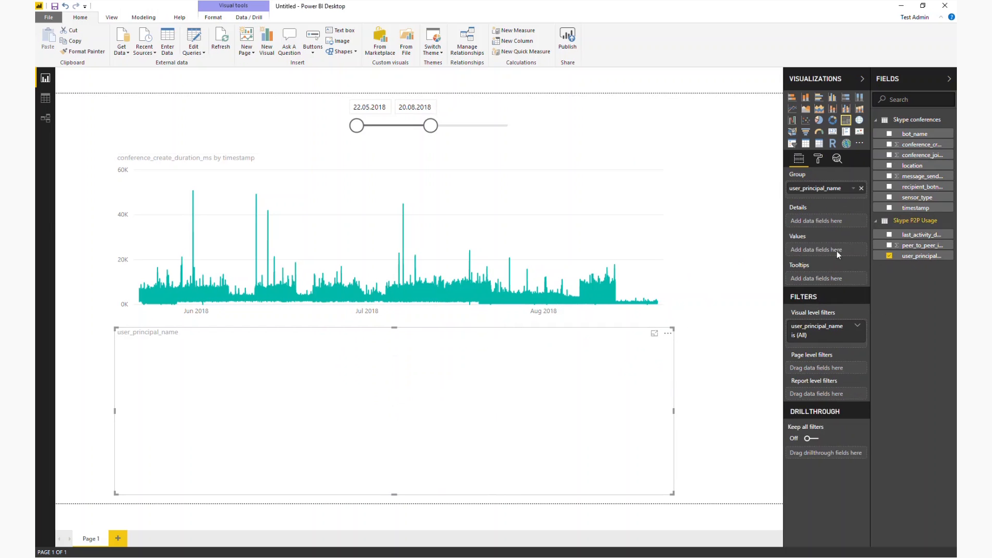
drag(838, 254, 837, 253)
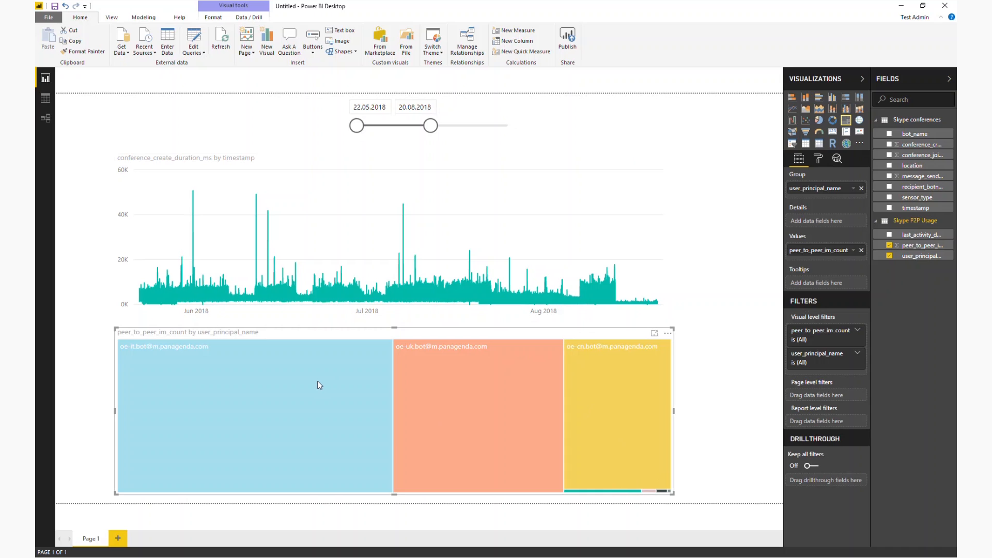
mouse_move(318, 382)
drag(674, 500, 255, 488)
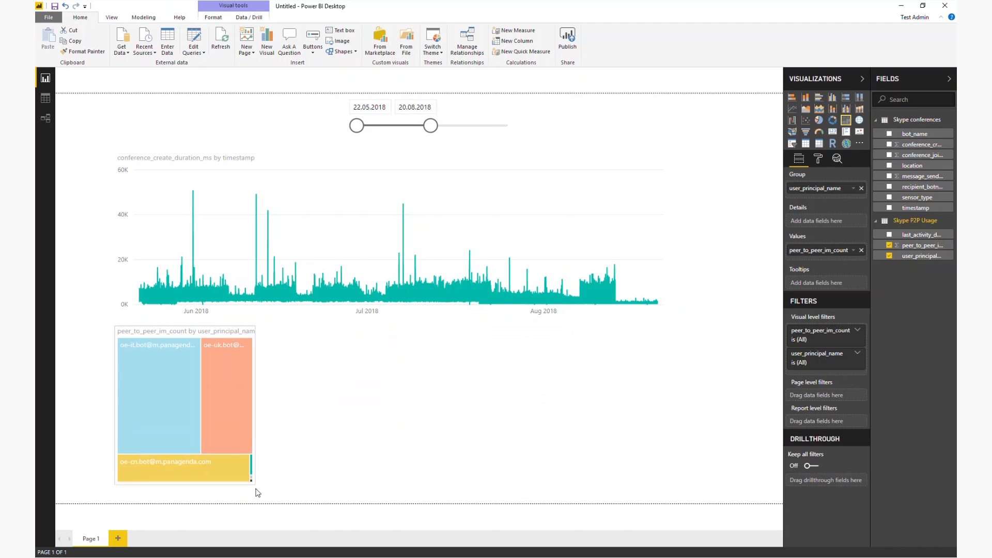